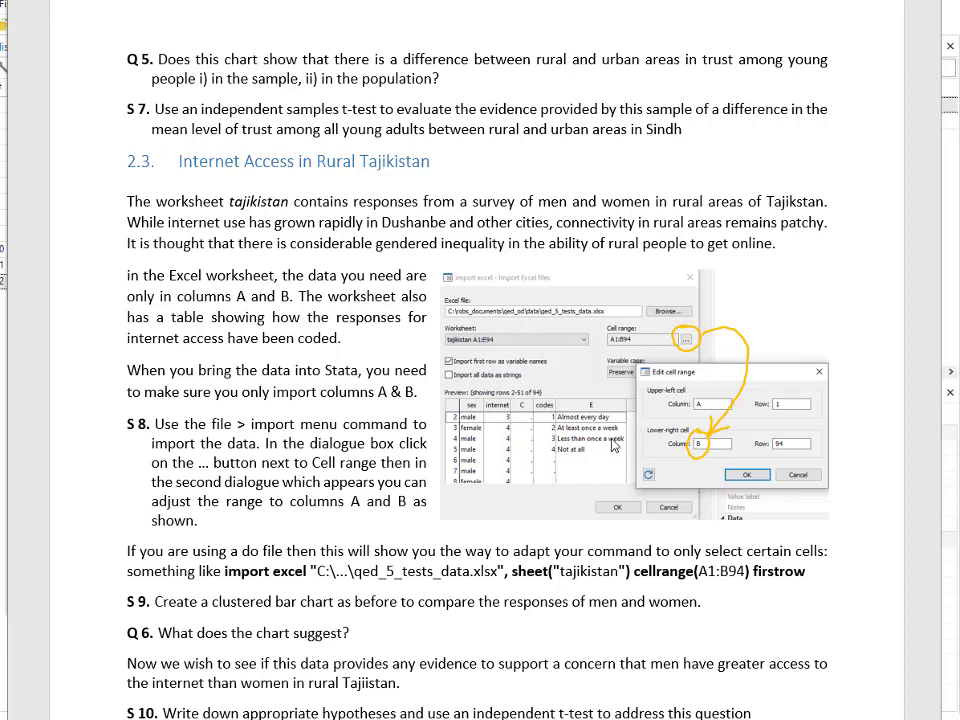
- Examine the tajikistan worksheet's columns and response codes in Excel and return to the exercise document
key(alt+Tab)
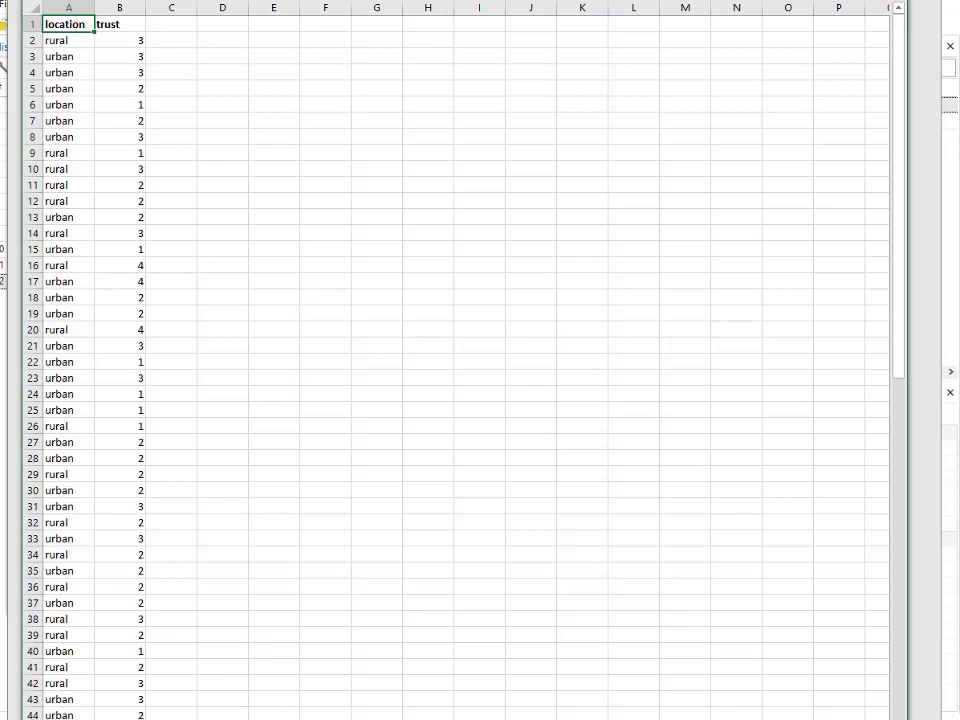
click(440, 718)
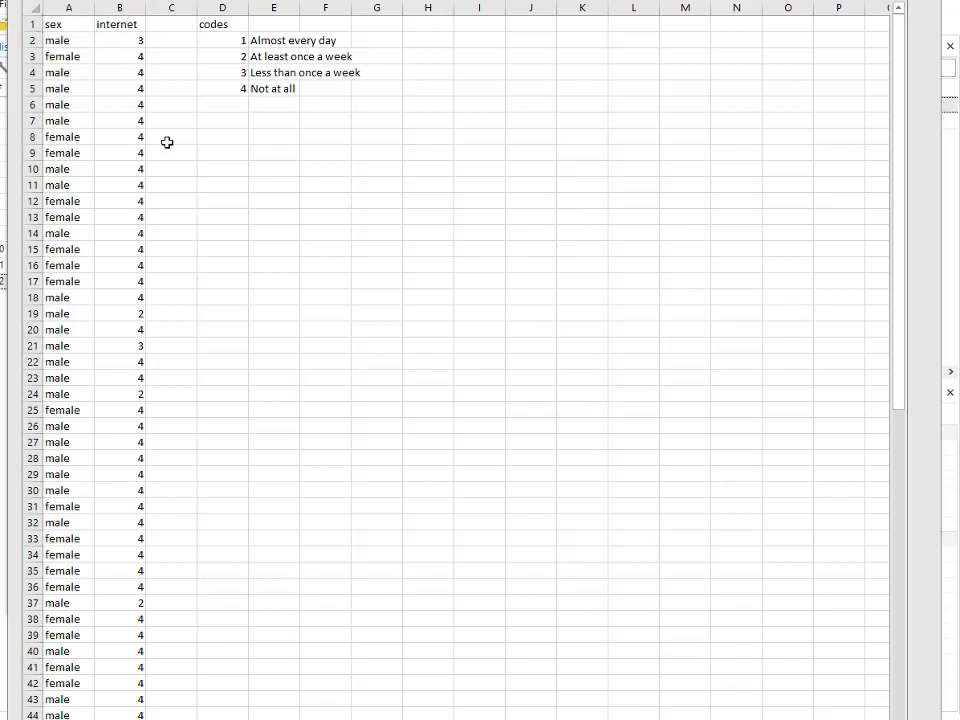
key(alt+Tab)
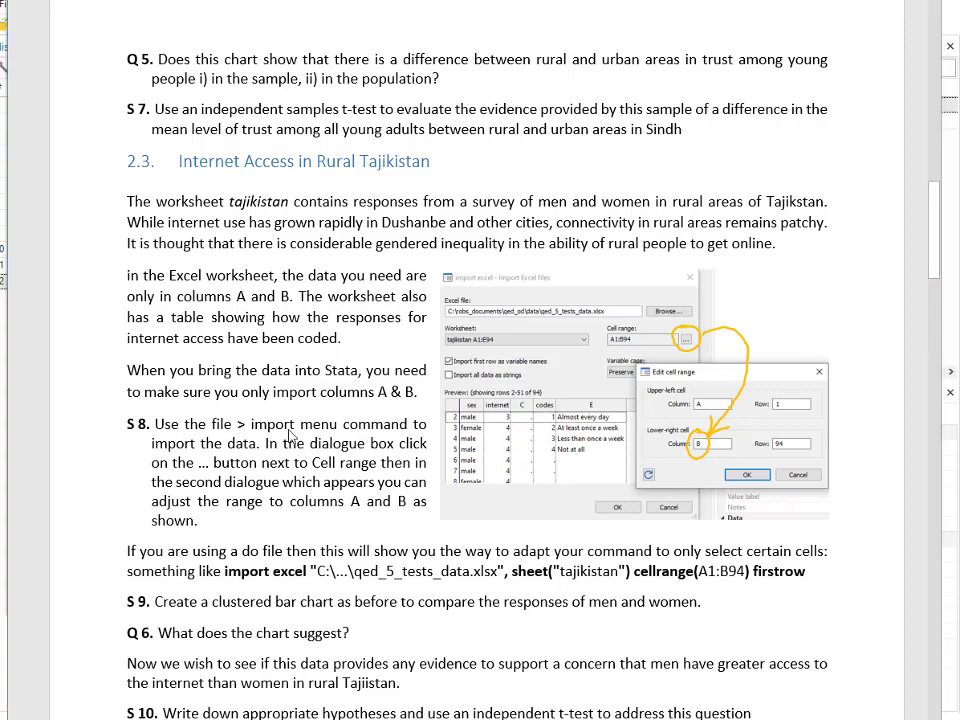
- Switch to Stata and start an Excel import of the tajikistan worksheet from qed_5_tests_data.xlsx
key(alt+Tab)
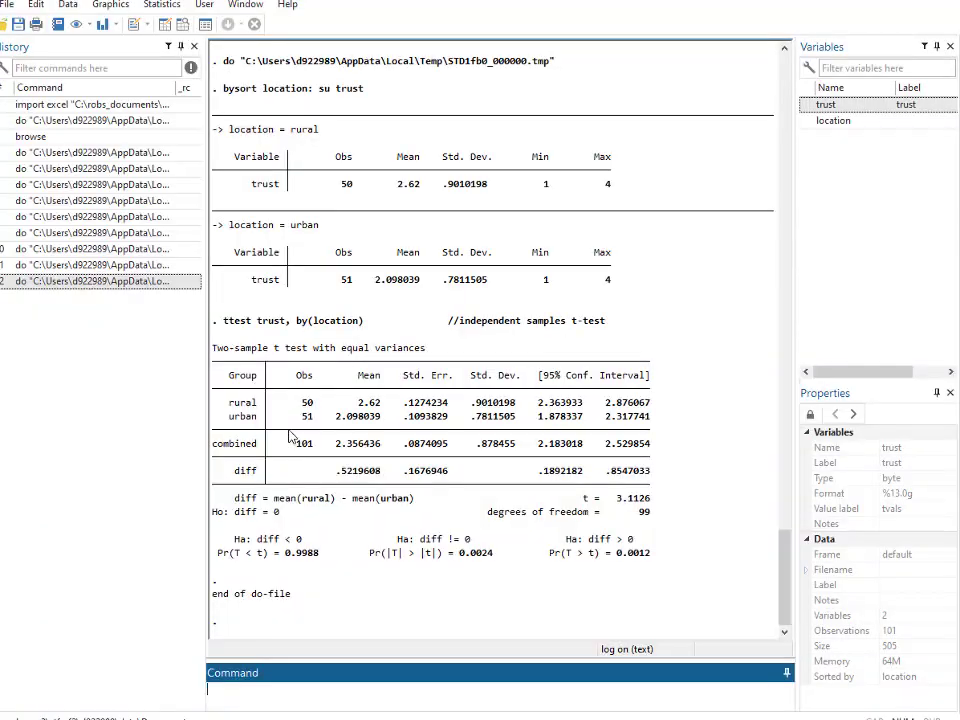
click(7, 4)
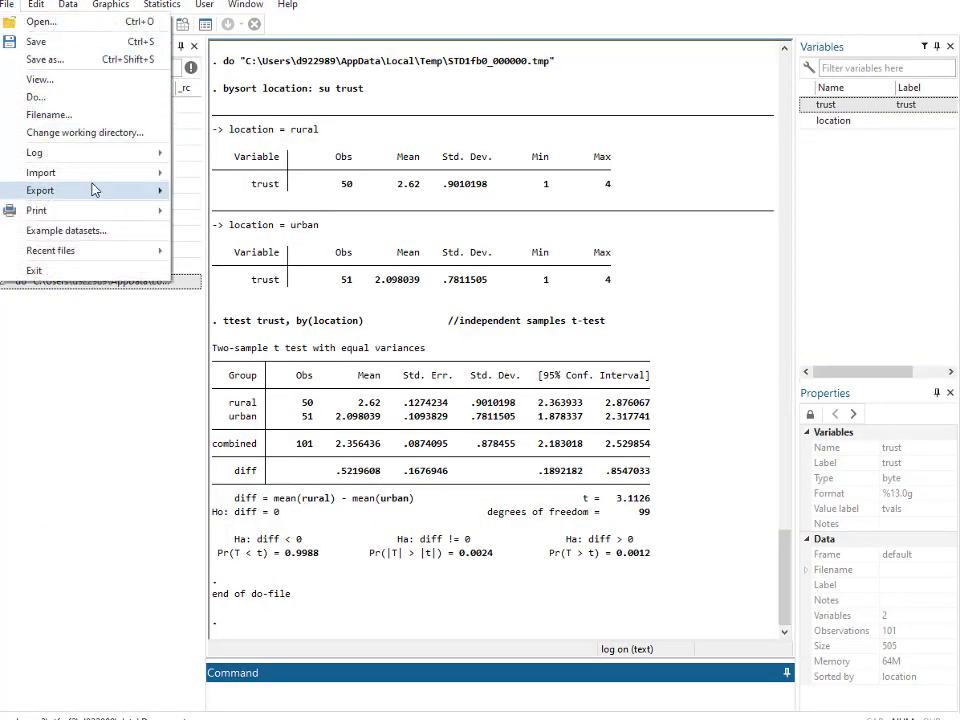
click(573, 200)
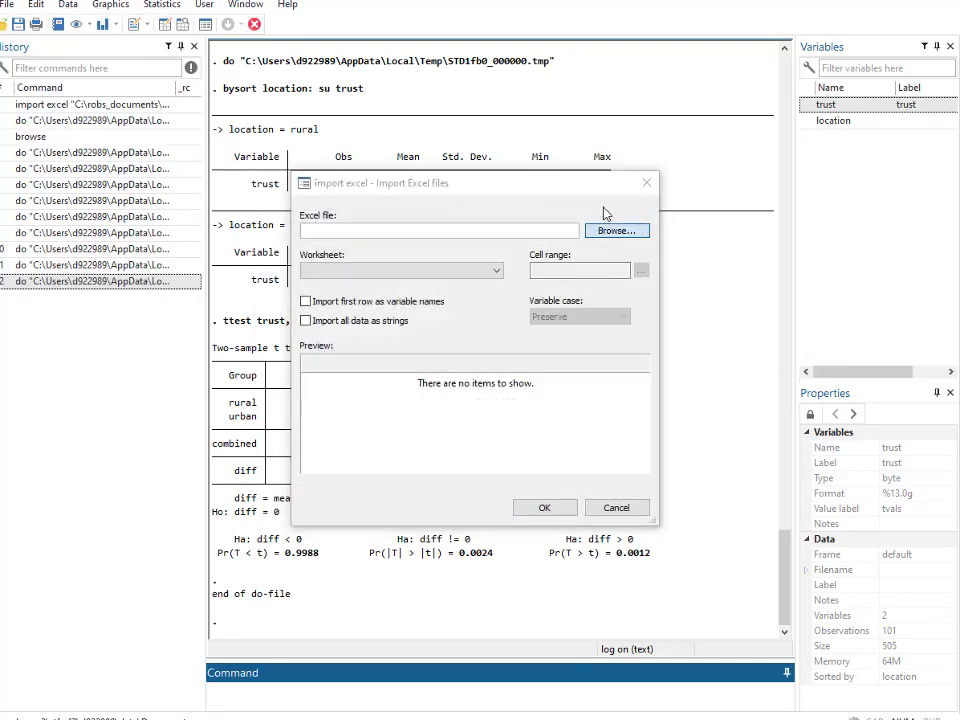
click(617, 230)
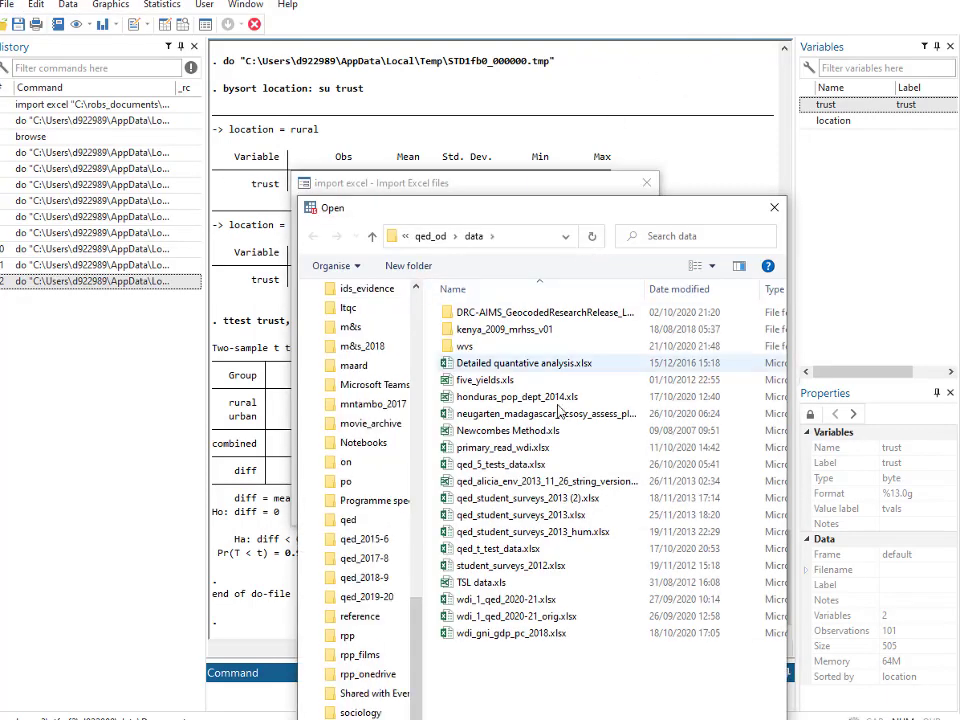
double_click(490, 465)
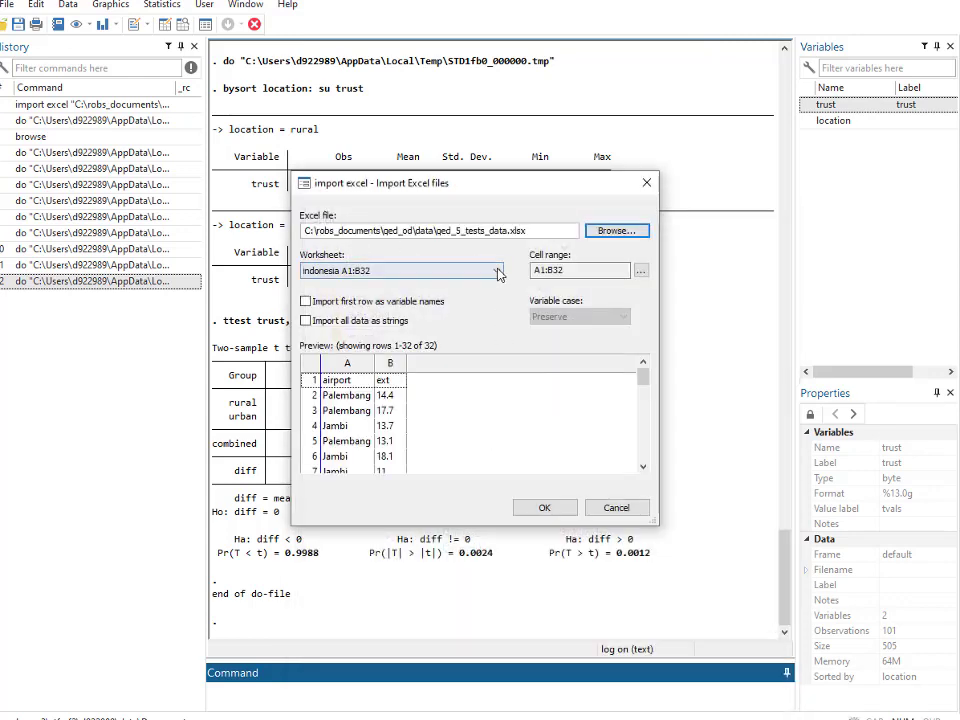
click(497, 271)
click(380, 308)
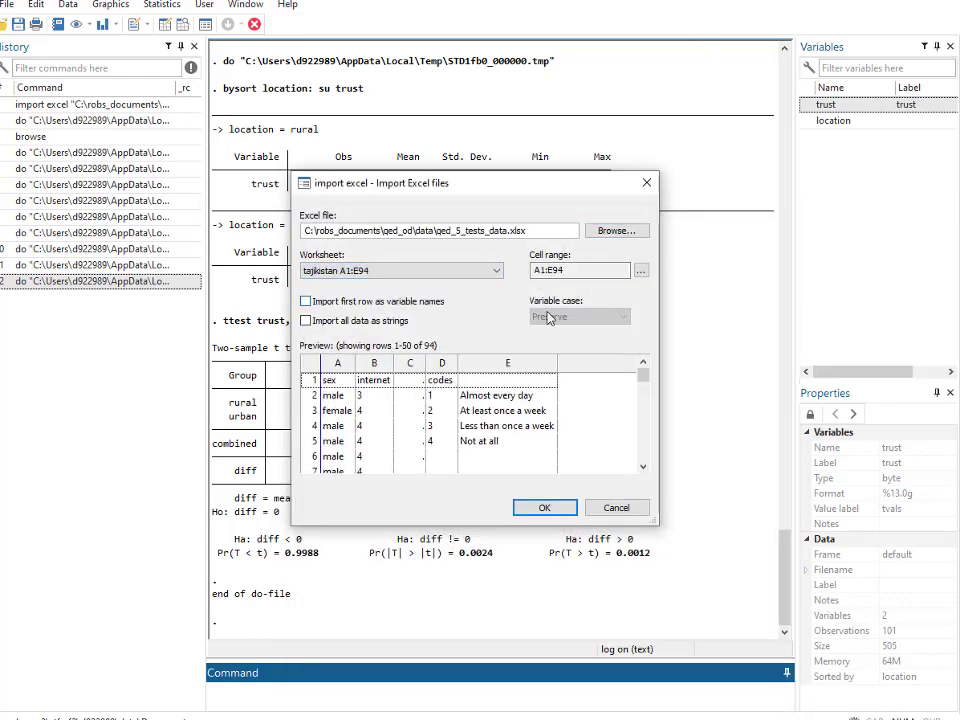
- Limit the import to cell range A1:B94, use the first row as variable names, and cancel the import
click(316, 306)
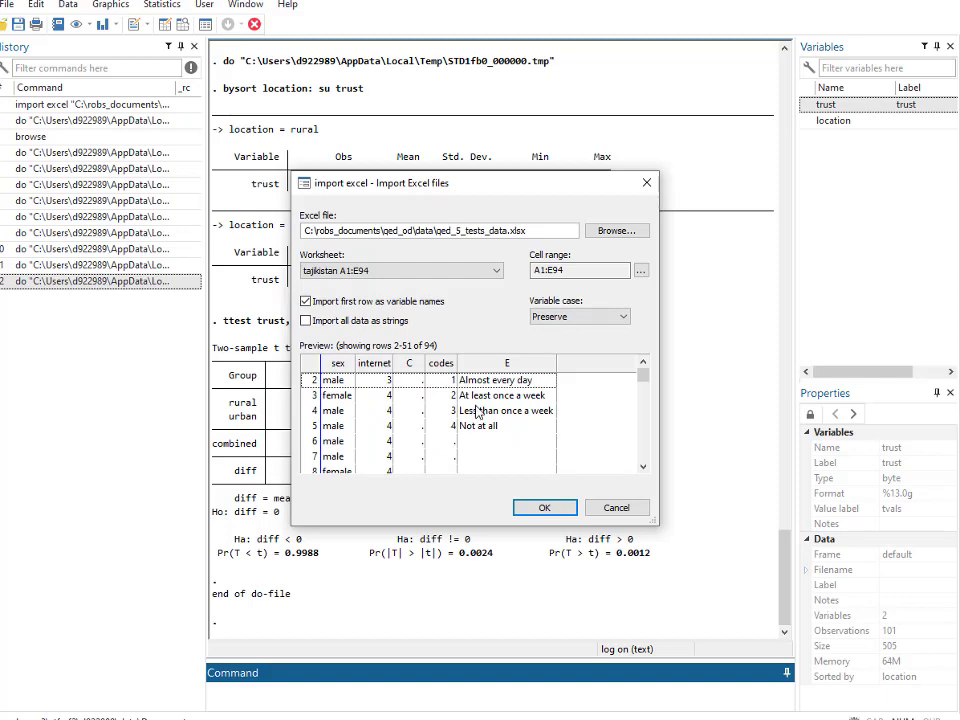
click(305, 302)
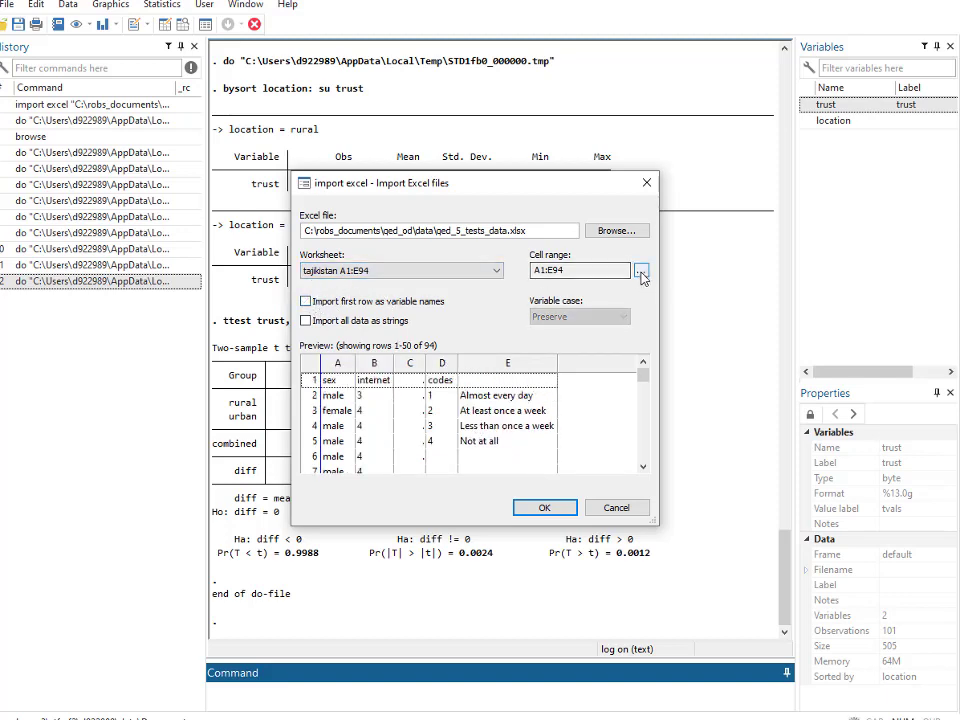
click(641, 271)
drag(445, 373, 415, 375)
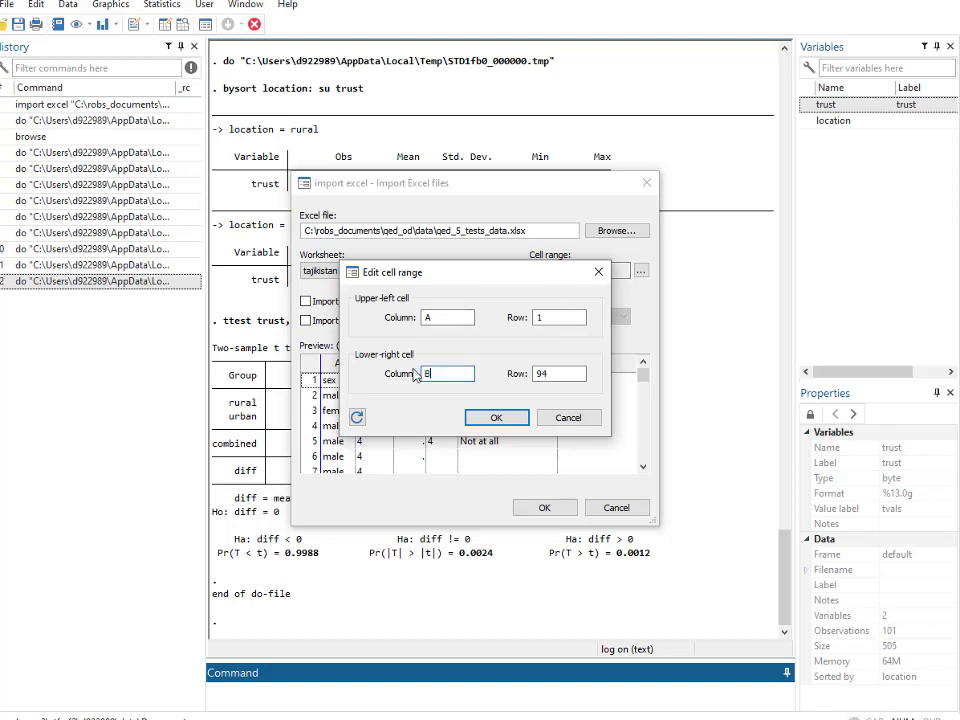
click(480, 417)
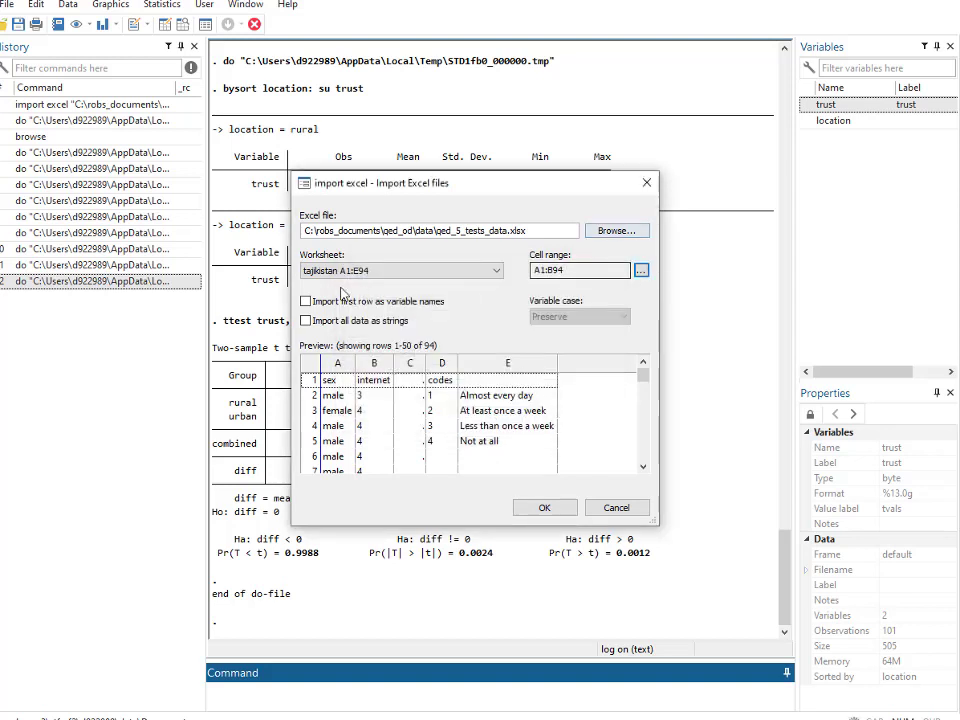
click(343, 300)
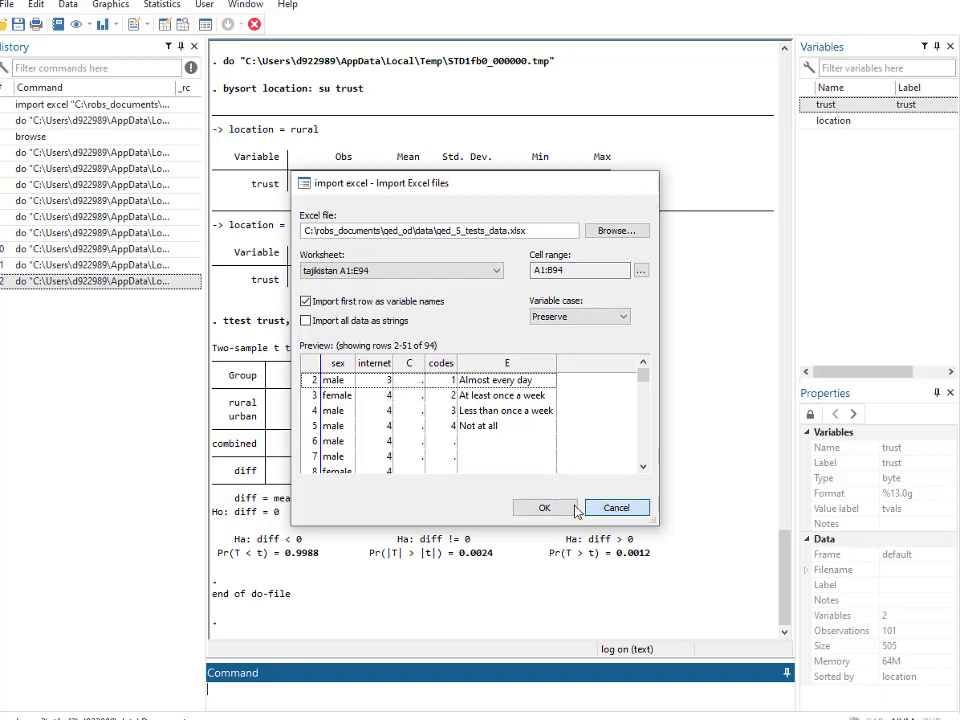
click(590, 508)
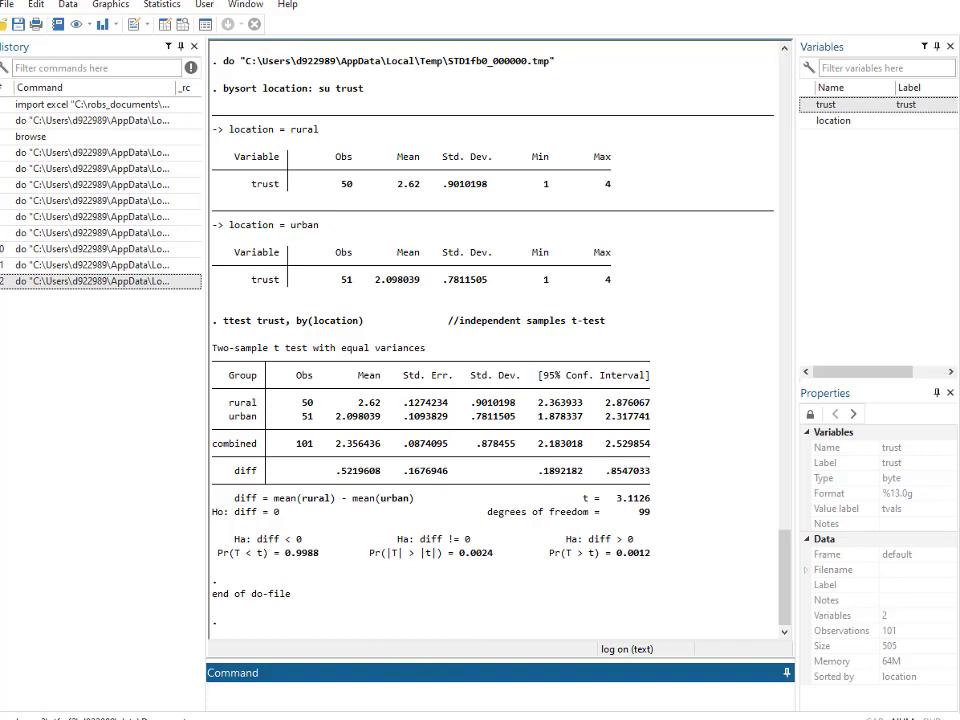
- Add commented do-file commands that clear memory and import cells A1:B94 of sheet tajikistan from qed_5_tests_data.xlsx with firstrow
key(alt+Tab)
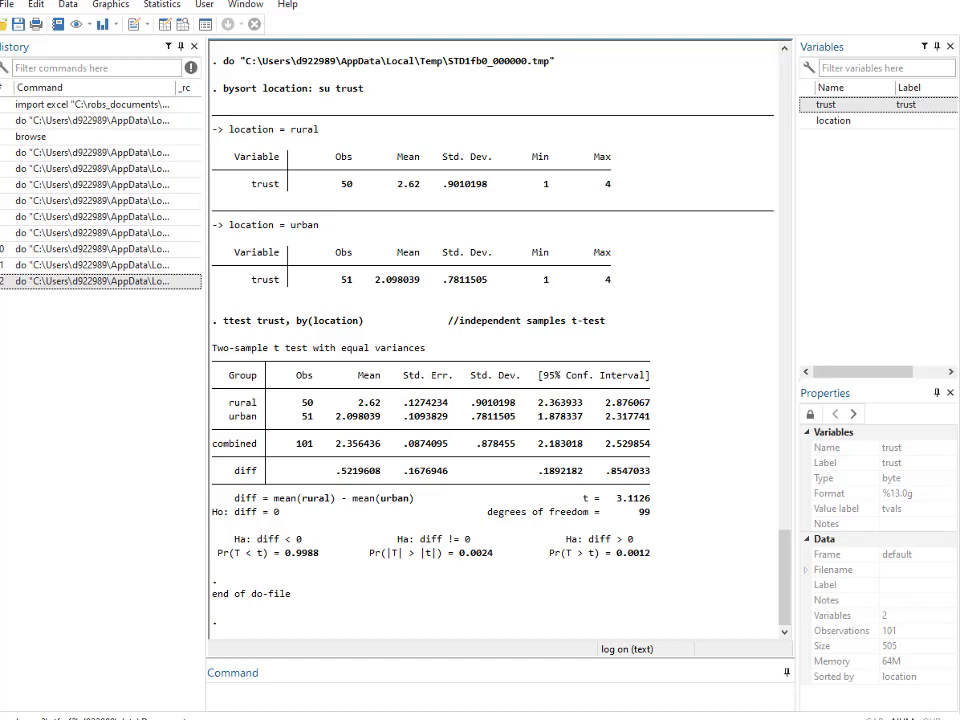
key(alt+Tab)
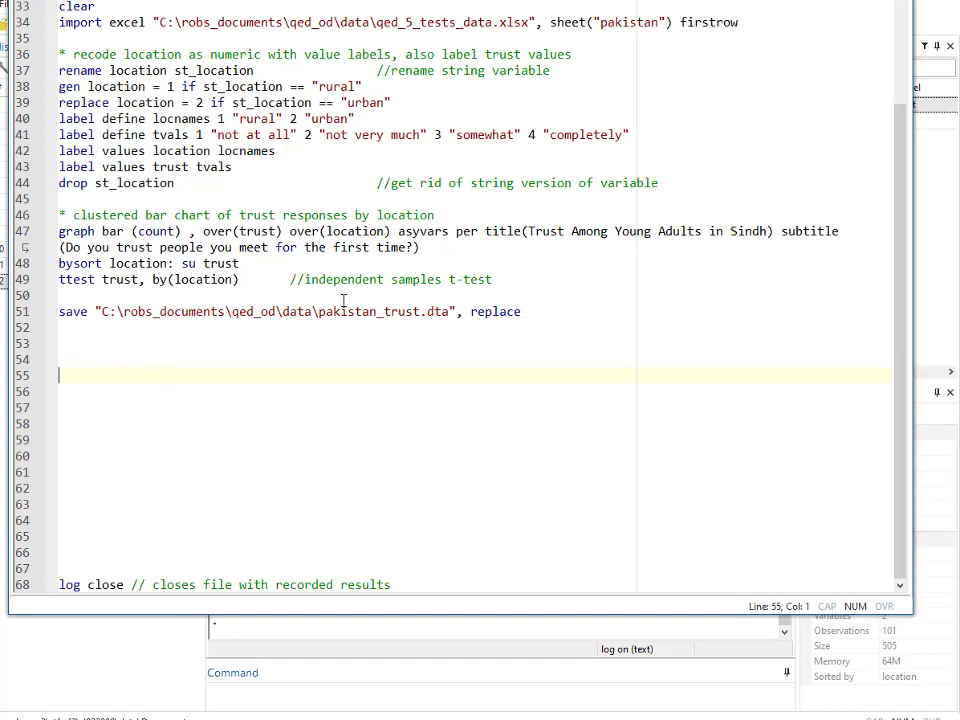
click(72, 345)
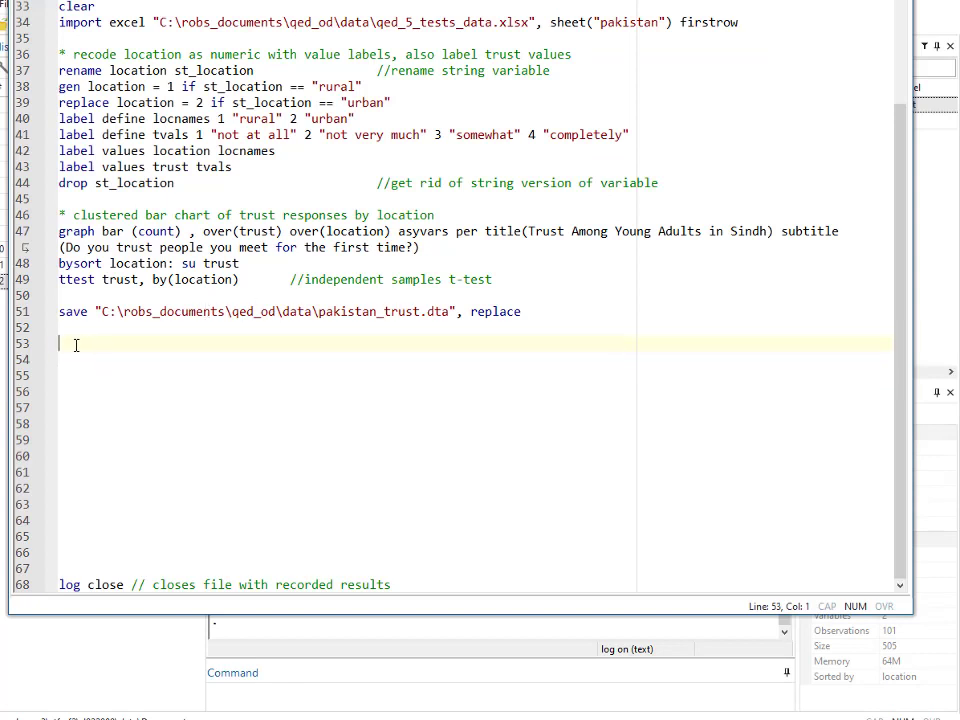
text(****** * load data from tajikistan worksheet in Excel workbook- specifying only the first two rows A and B clear import excel "C:\robs_documents\qed_od\data\qed_5_tests_data.xlsx", sheet("tajikistan") cellrange(A1:B94) firstrow)
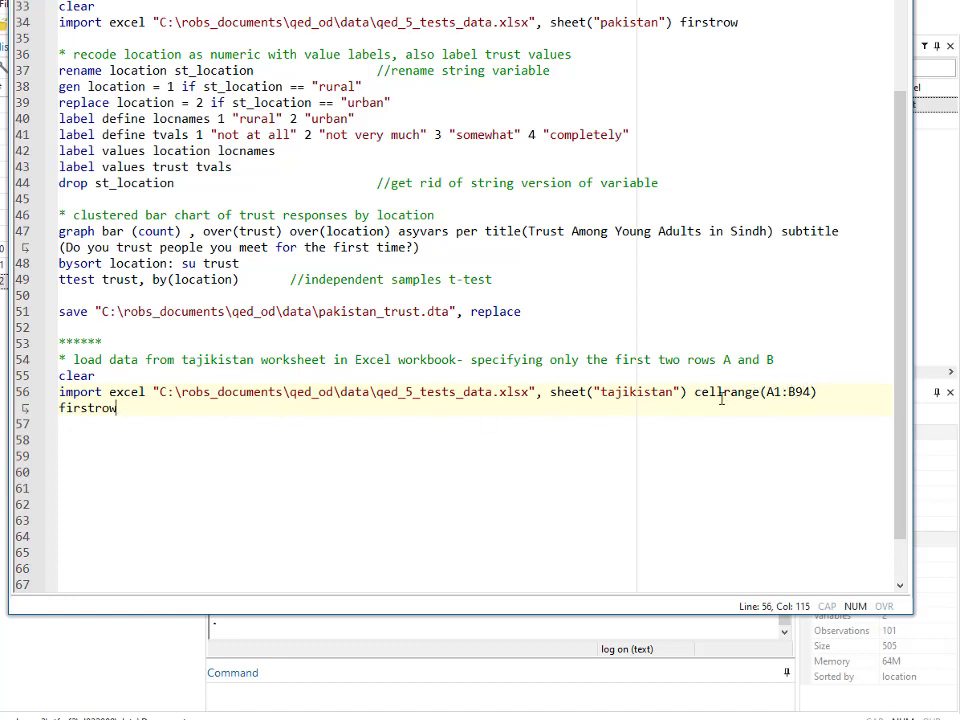
key(Down)
key(Down)
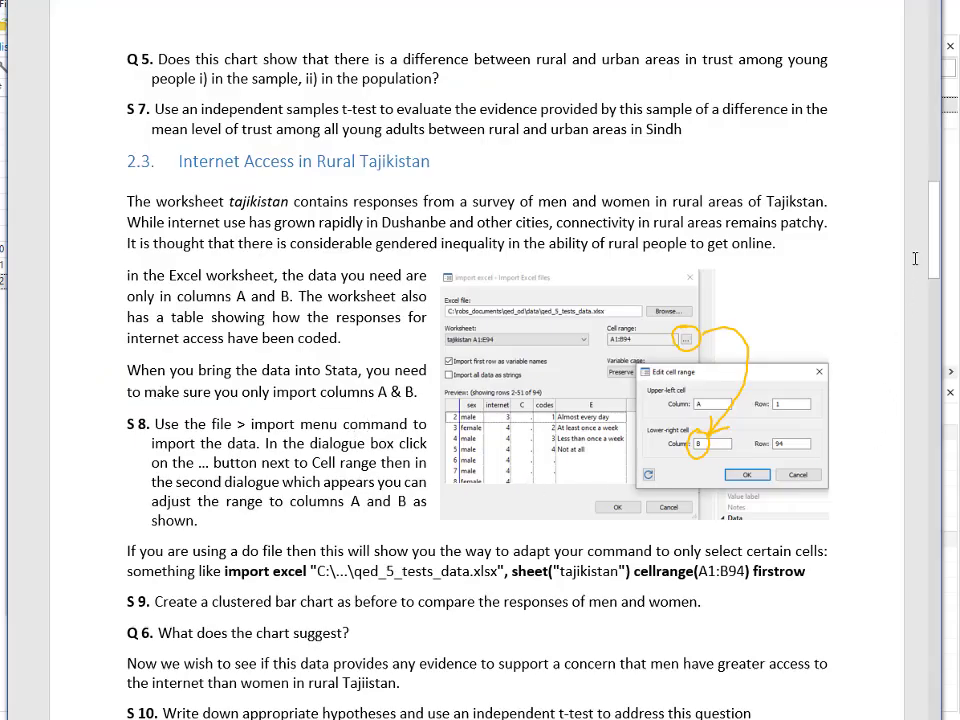
- Add do-file commands recoding sex numerically as 1 female and 2 male, labelling the four internet values and dropping st_sex
drag(935, 270, 935, 294)
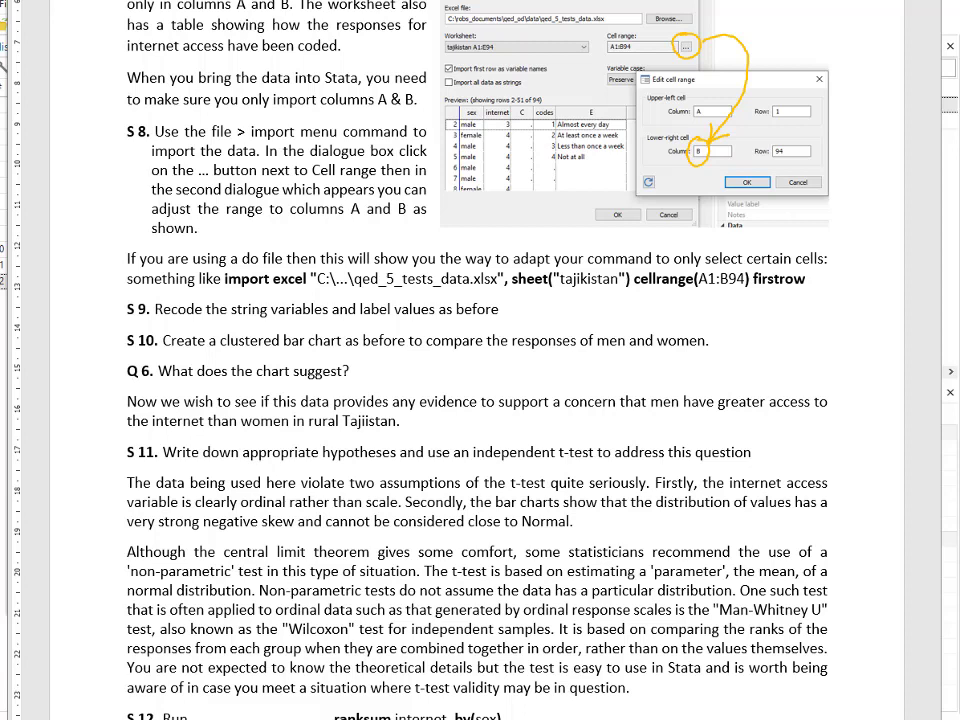
key(alt+Tab)
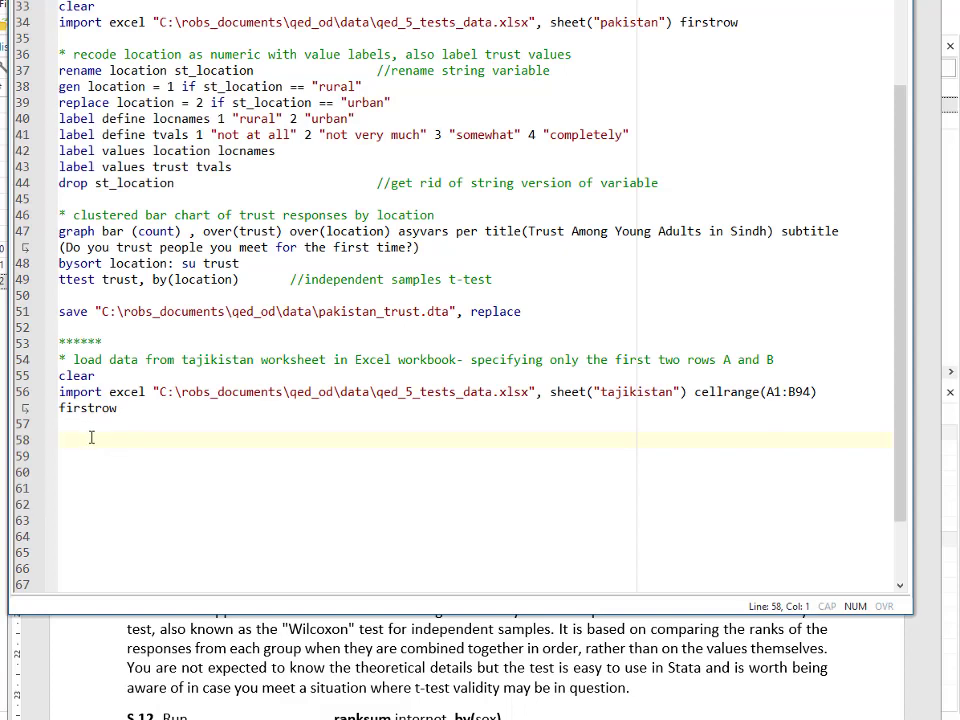
text(* recode sex as numeric with value labels, also label internet values rename sex st_sex               //rename string variable gen sex = 1 if st_sex == "female" replace sex = 2 if st_sex == "male" label define sexnames 1 "female" 2 "male" label define intvals 1 "Almost every day" 2 "At least once a week" 3 "Less than once a week" 4 "Not at all" label values sex sexnames label values internet intvals drop st_sex                         //get rid of string version of variable)
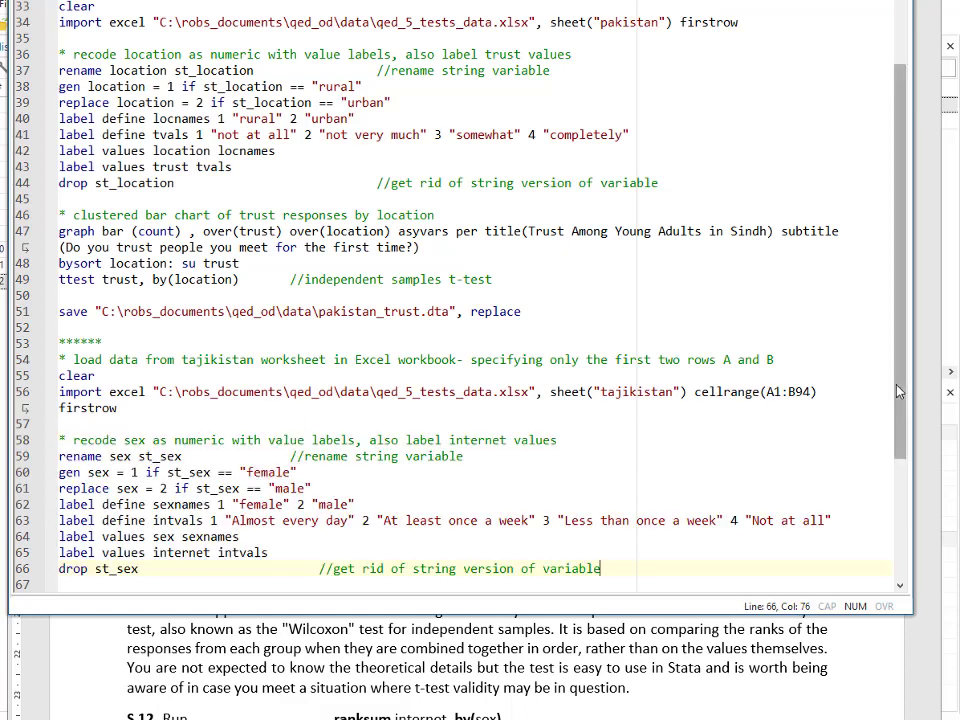
scroll(469, 393, down, 1)
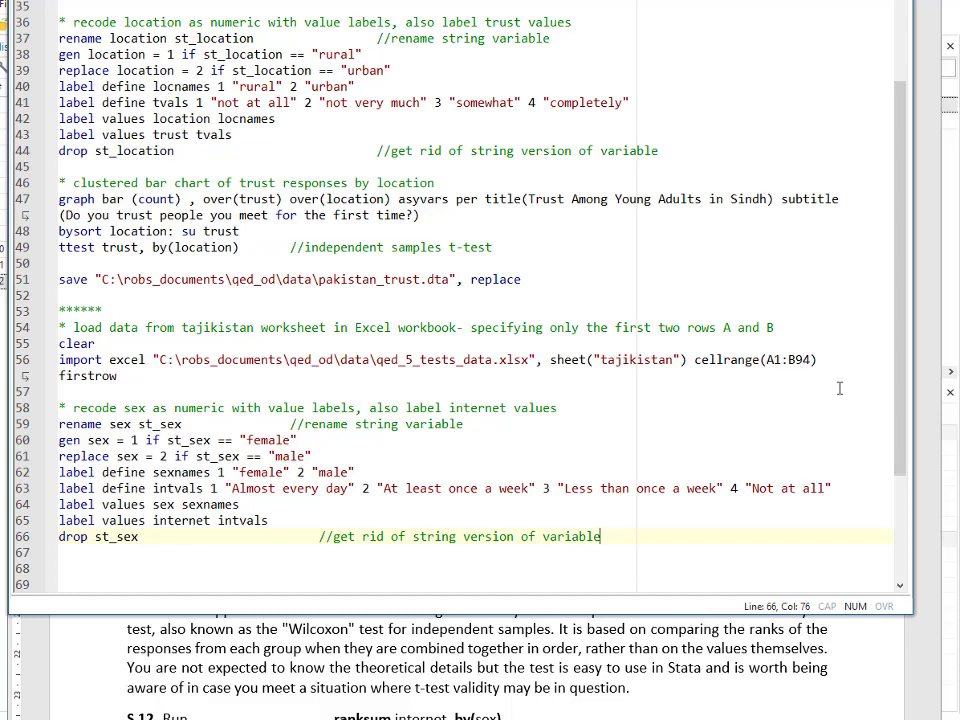
scroll(795, 465, down, 3)
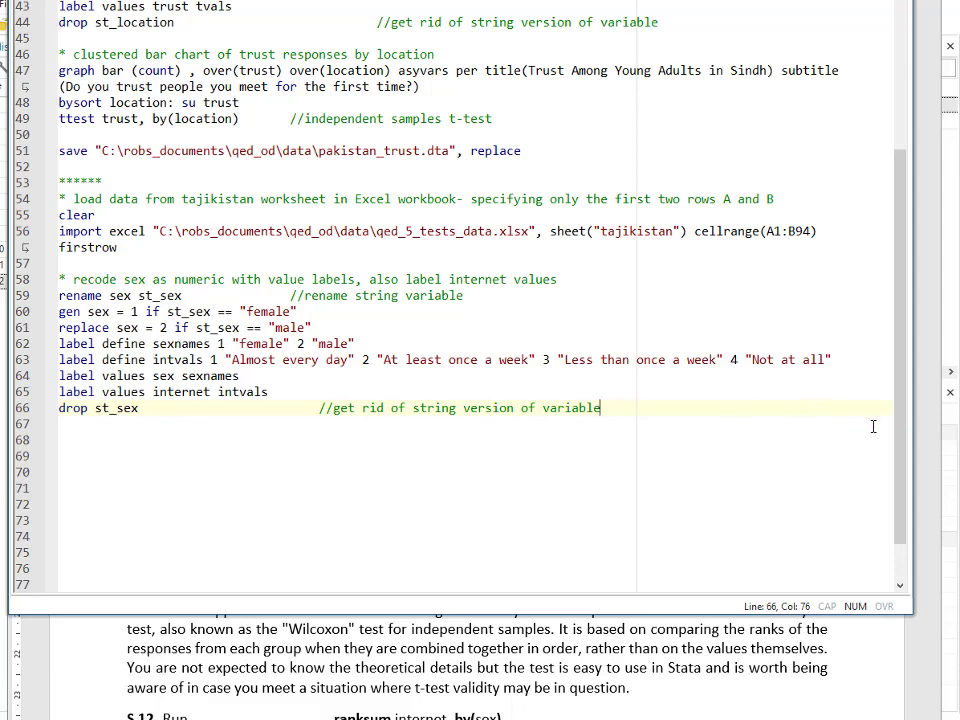
scroll(904, 451, down, 2)
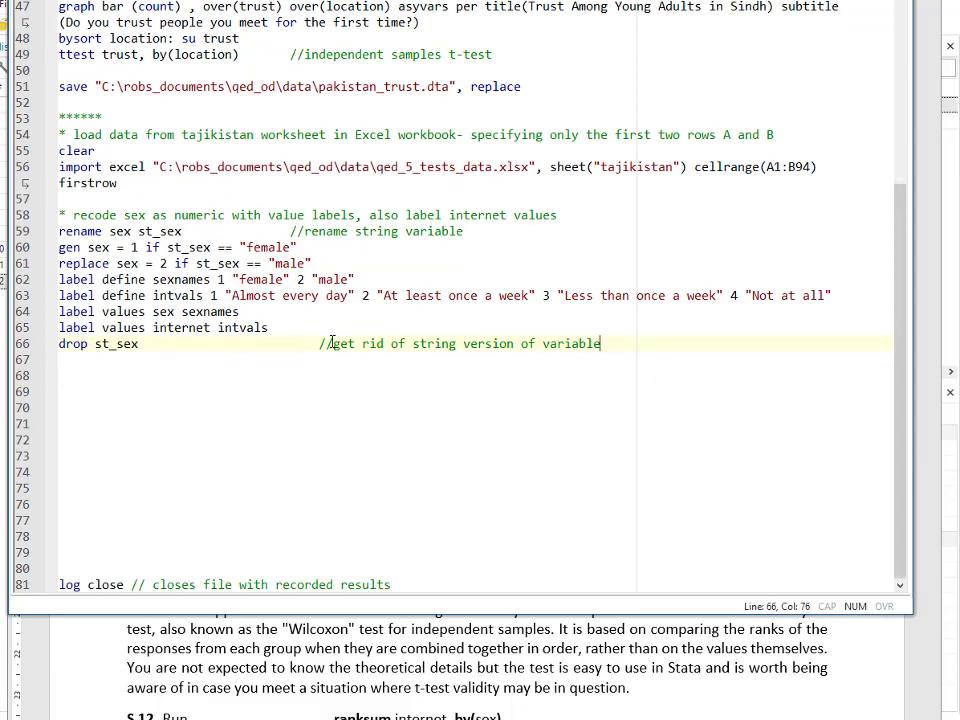
key(Return)
key(Return)
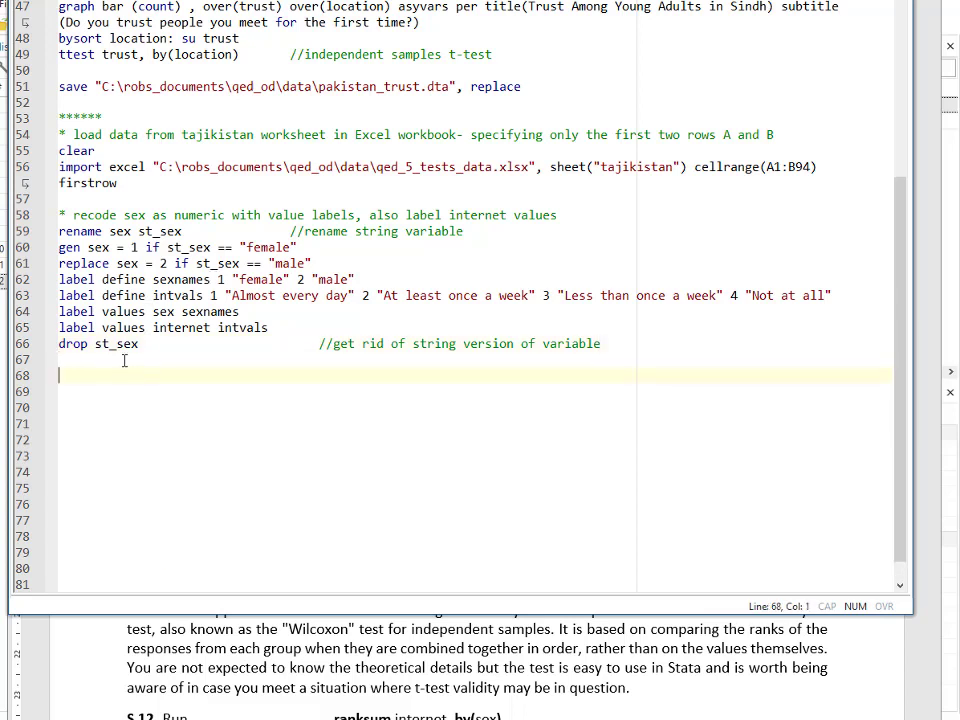
- Run the do-file lines from the tajikistan load comment through the drop st_sex command
drag(117, 215, 131, 246)
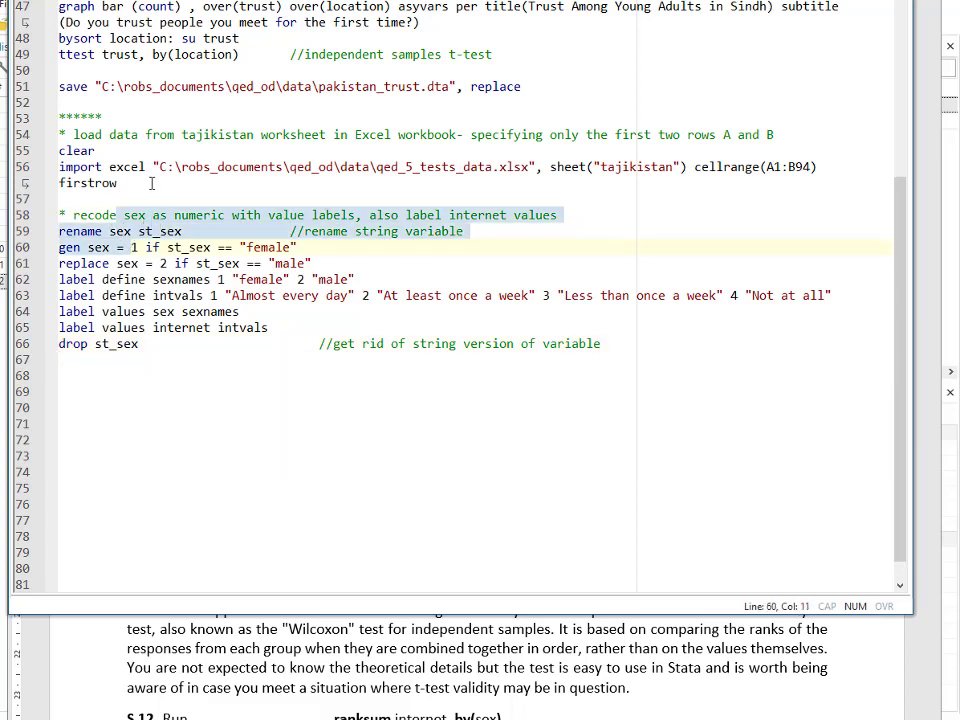
click(101, 151)
drag(60, 134, 232, 343)
key(shift+End)
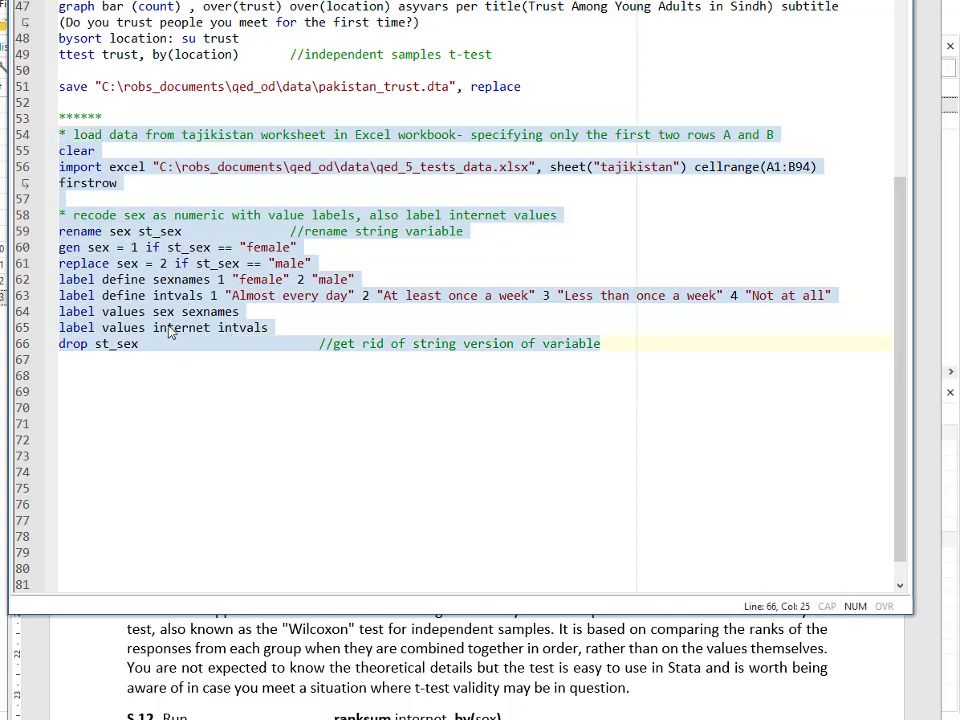
key(ctrl+d)
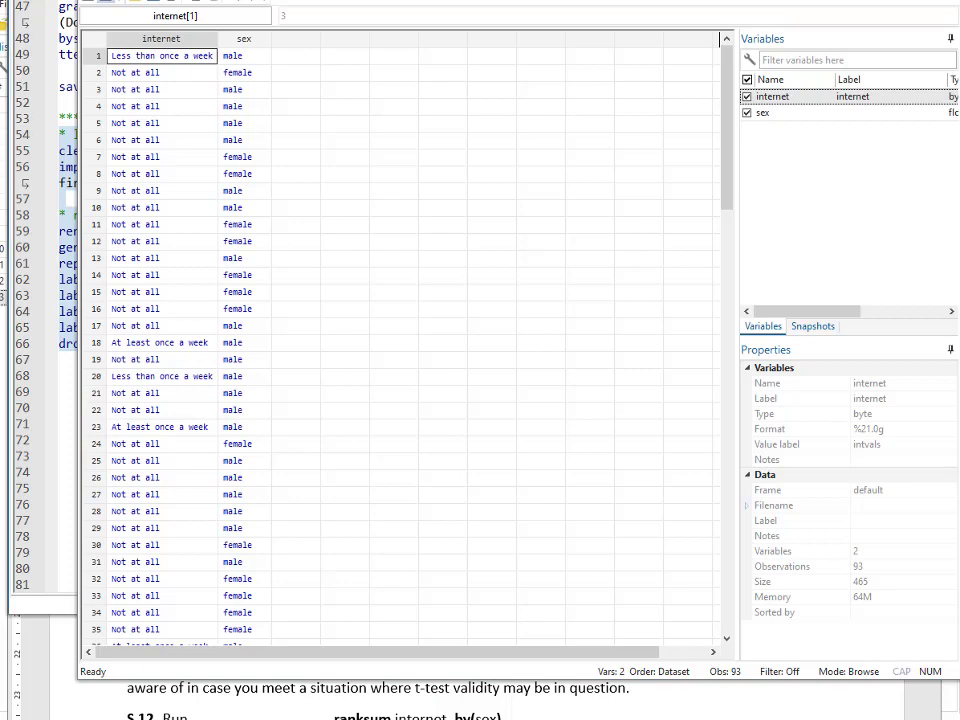
- Add and run clustered percentage bars of internet by sex, titled "Internet Access in Tajikistan by Men and Women", subtitled "How often do you access the internet?"
key(alt+Tab)
click(90, 372)
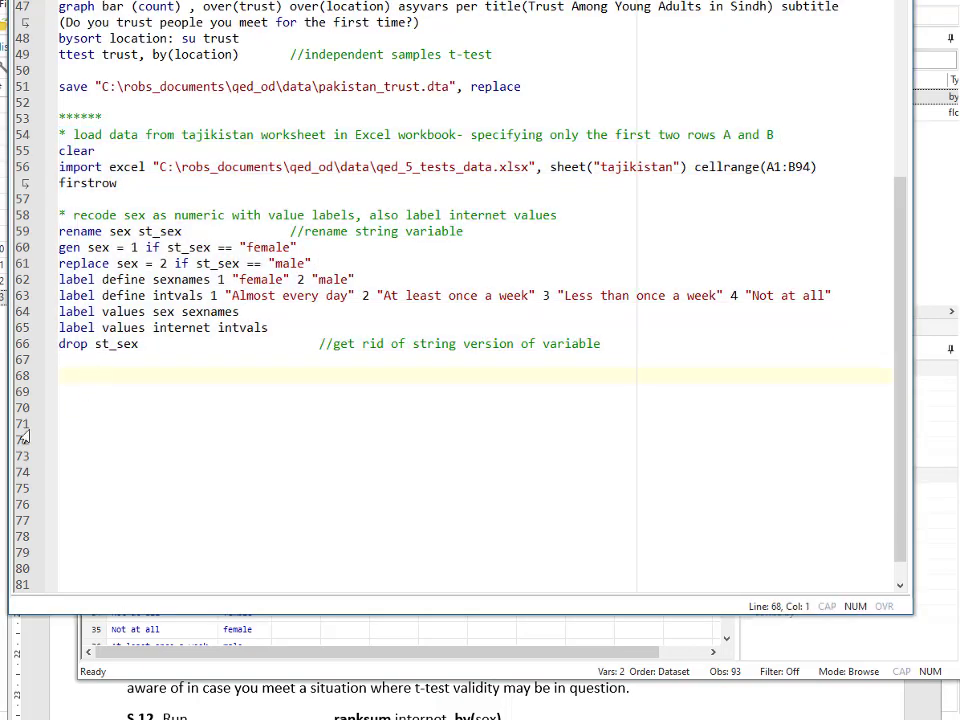
text(*clustered bar chart of internet responses by sex graph bar (count), over(internet) over(sex) asyvars per title(Internet Access in Tajikistan by Men and Women) subtitle(How often do you access the internet?))
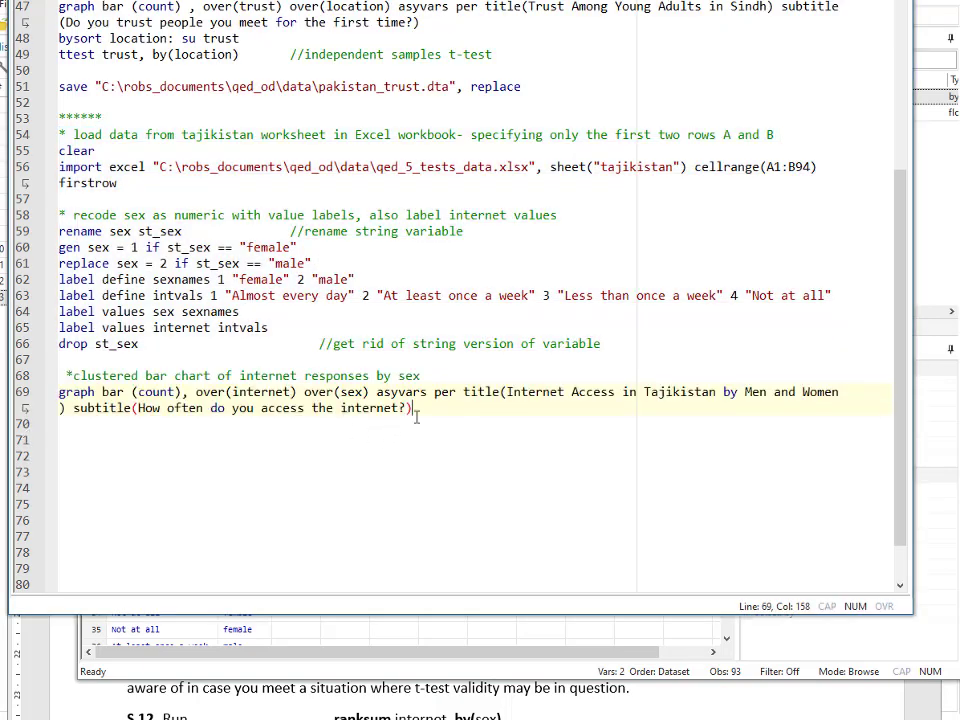
key(Return)
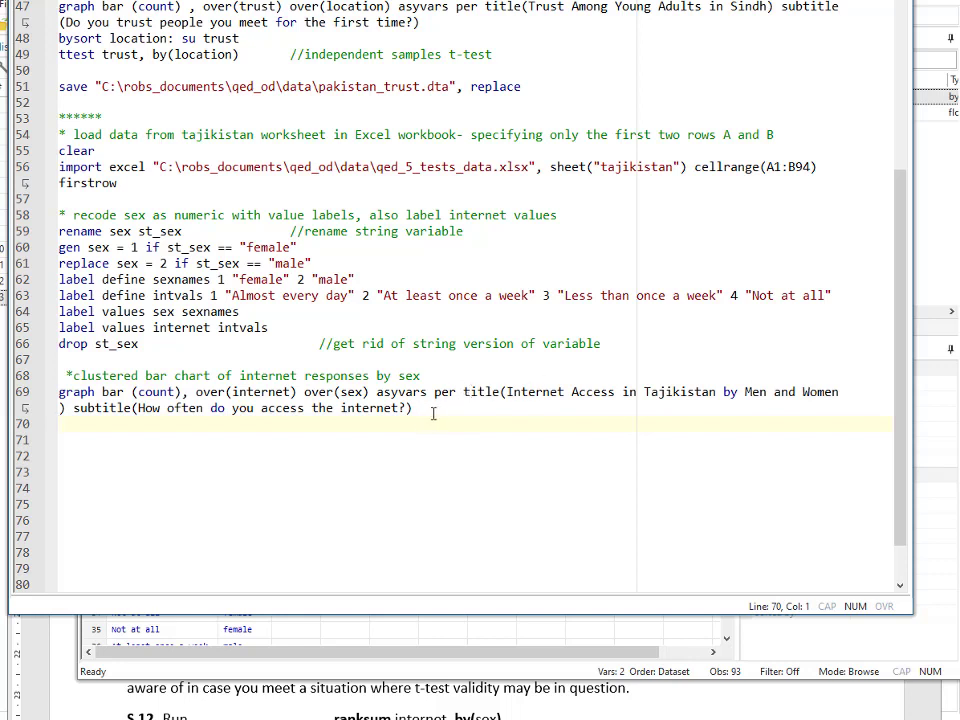
drag(283, 377, 287, 418)
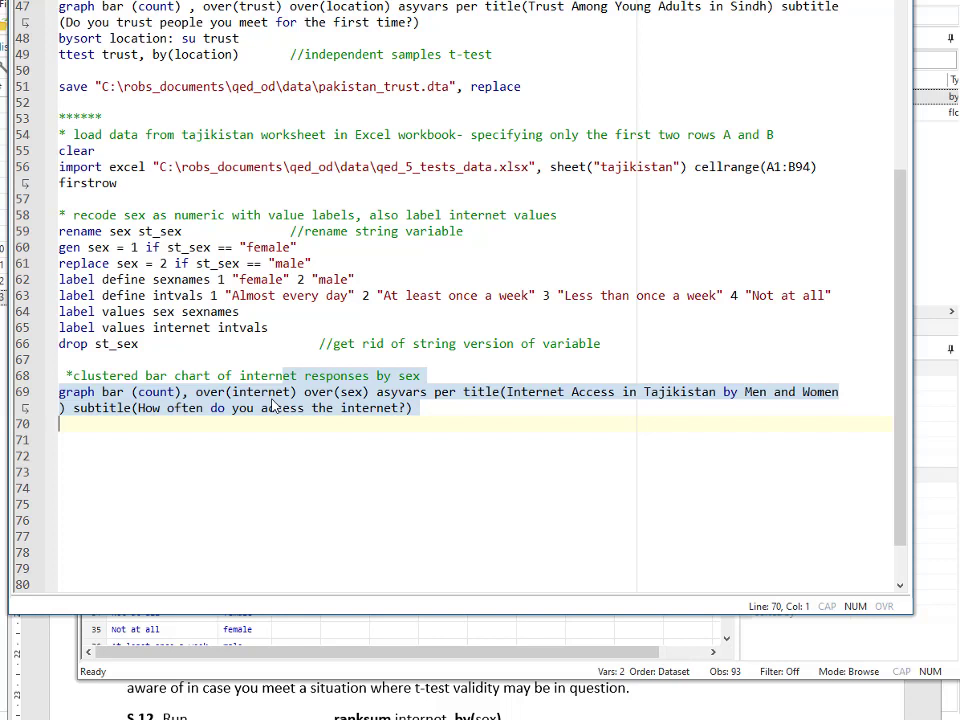
key(ctrl+d)
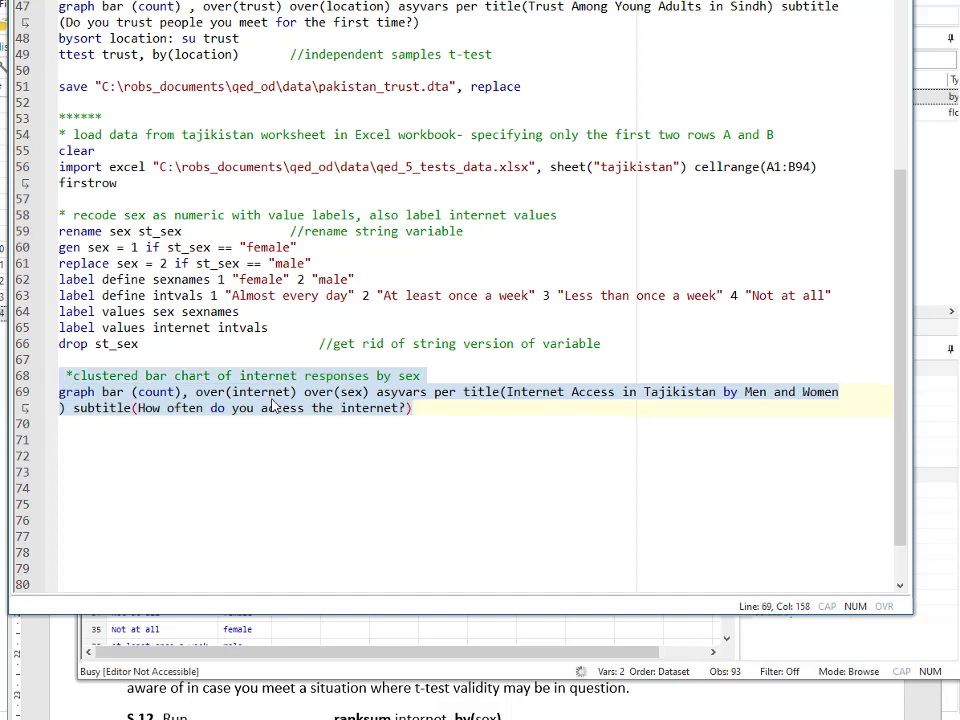